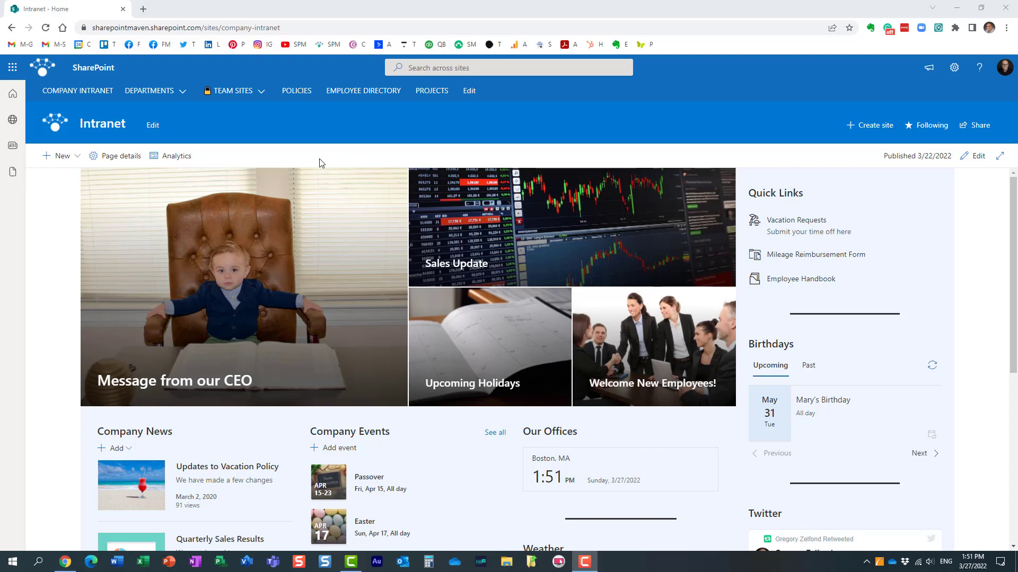
# Step: Open the Microsoft 365 app launcher from the SharePoint intranet
pyautogui.click(12, 67)
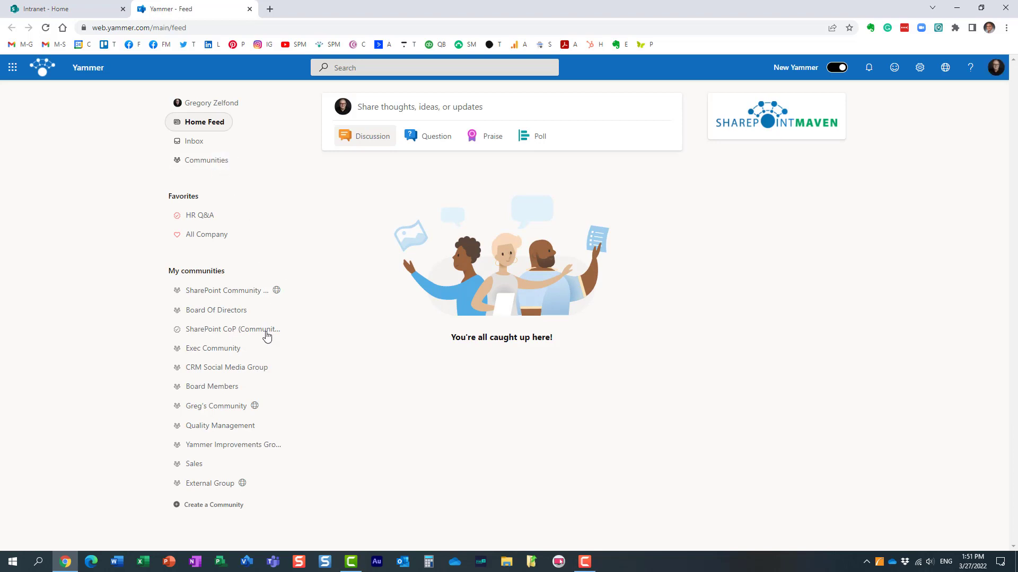
# Step: Open the Board Of Directors community and start a new poll draft
pyautogui.click(228, 313)
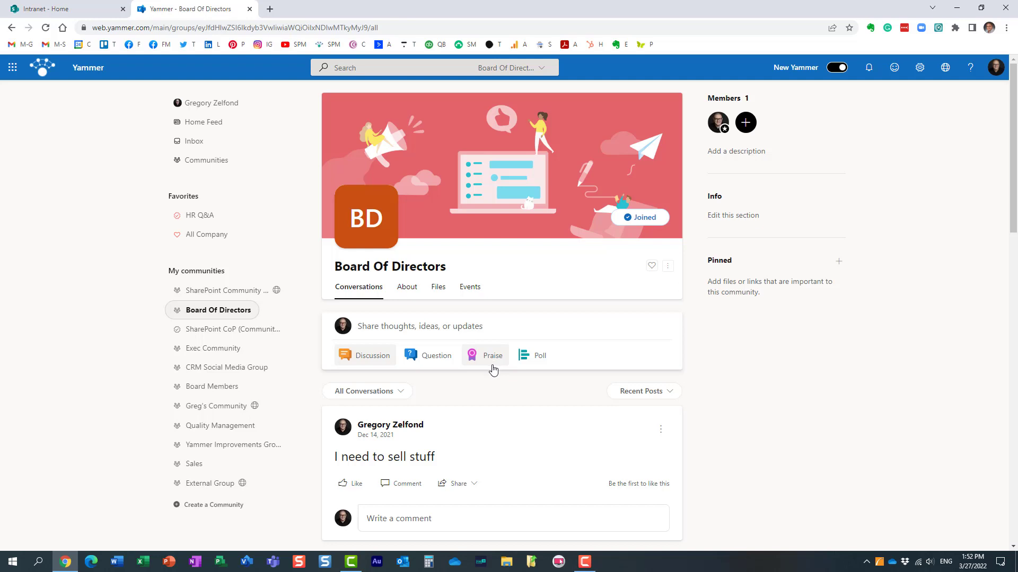
pyautogui.click(540, 360)
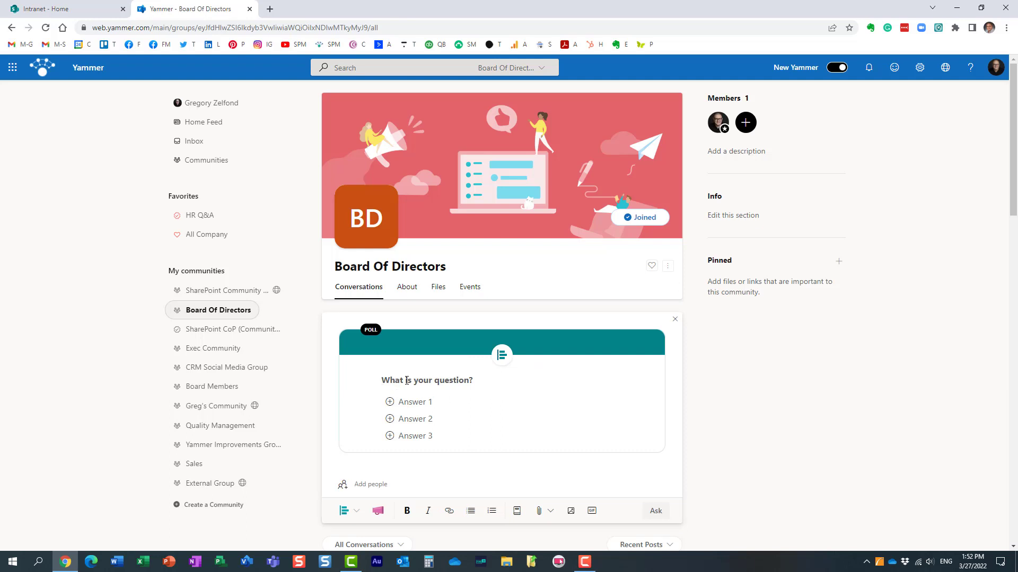
pyautogui.write('What i')
# Step: Enter the question 'What are we having for lunch' and the answers Pizza, Salad, Burger
pyautogui.press('BackSpace')
pyautogui.press('BackSpace')
pyautogui.press('BackSpace')
pyautogui.write('t are we havi')
pyautogui.write('n for lunnn')
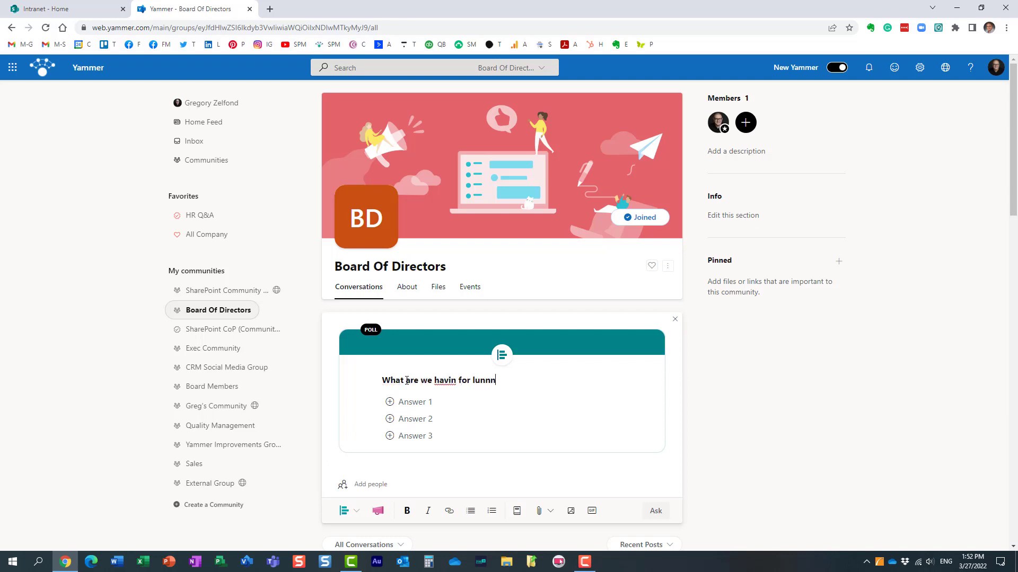
pyautogui.press('BackSpace')
pyautogui.press('BackSpace')
pyautogui.write('ch')
pyautogui.write('g')
pyautogui.click(415, 401)
pyautogui.write('Pizz')
pyautogui.write('a')
pyautogui.click(415, 419)
pyautogui.write('Sa')
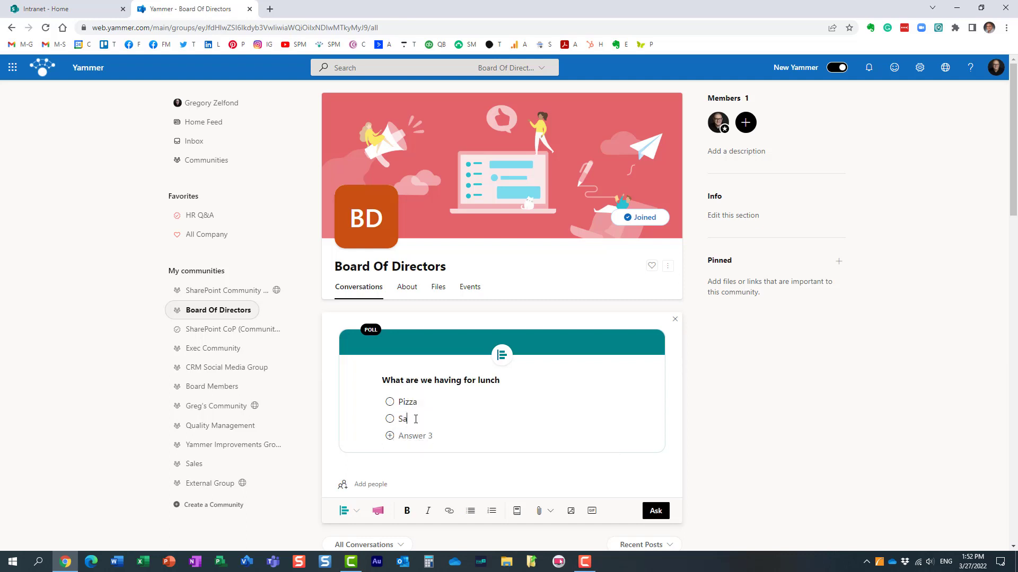
pyautogui.write('lad')
pyautogui.click(420, 433)
pyautogui.write('Burger')
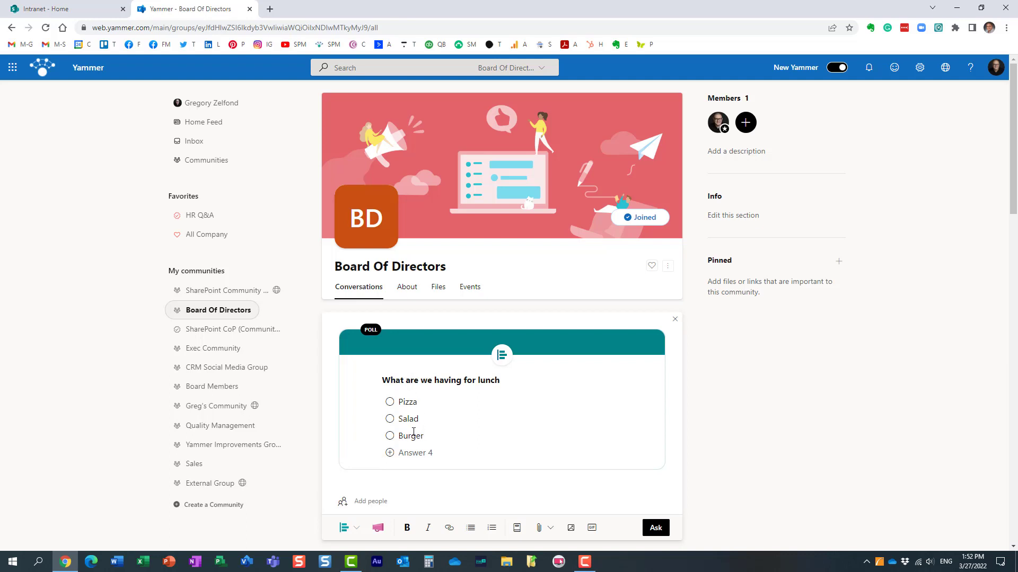
# Step: Post the lunch poll with Ask
pyautogui.click(654, 528)
pyautogui.scroll(-2, 648, 533)
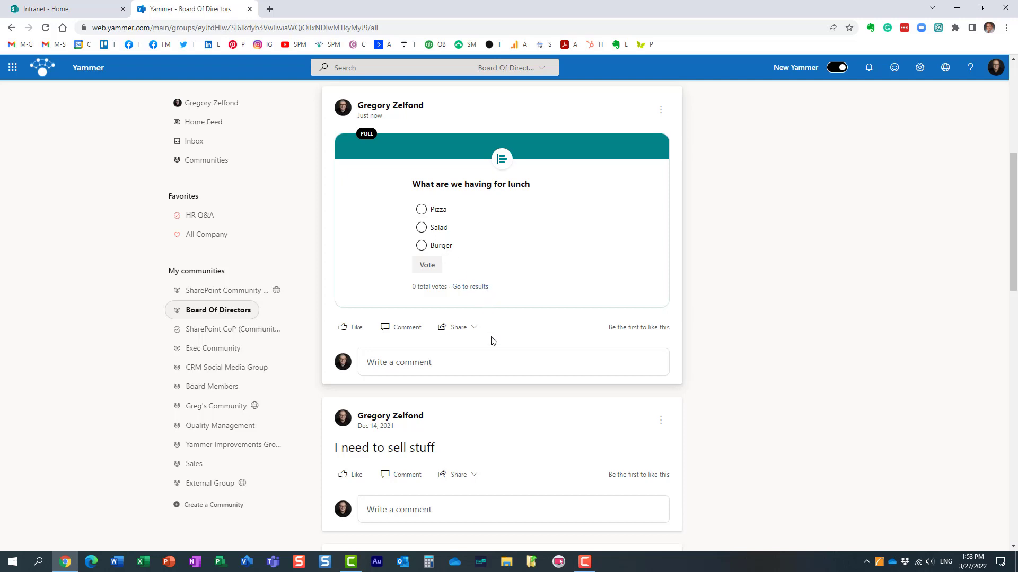
pyautogui.scroll(2, 494, 355)
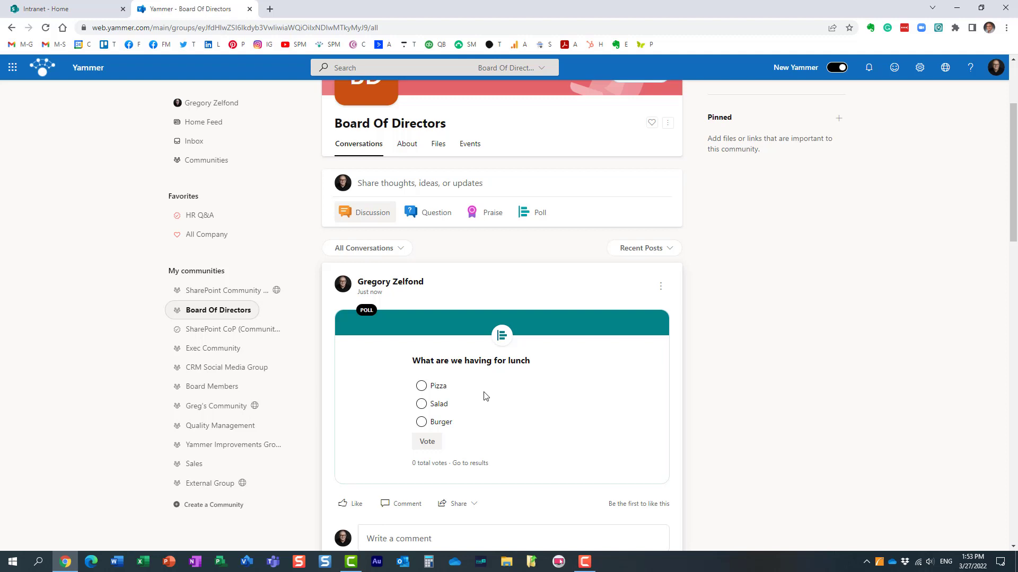
# Step: Launch Microsoft Forms from the app launcher, then return to the Yammer community tab
pyautogui.click(13, 67)
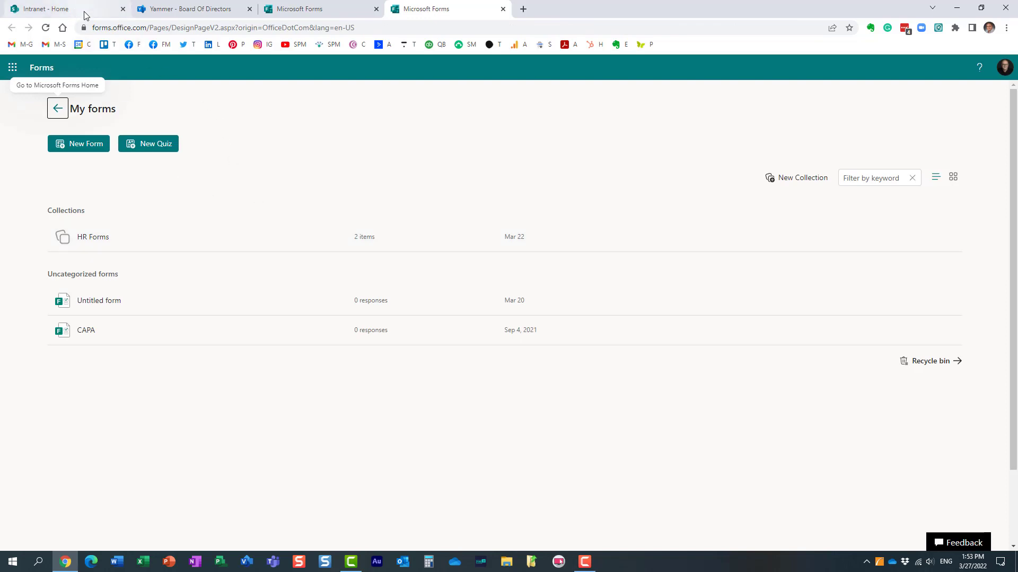
pyautogui.click(195, 8)
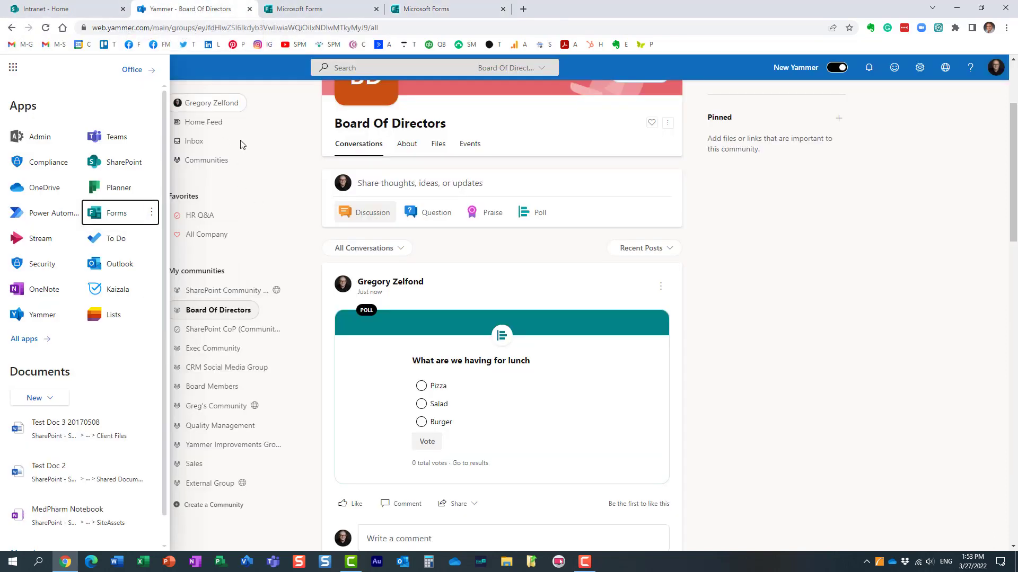
pyautogui.click(725, 295)
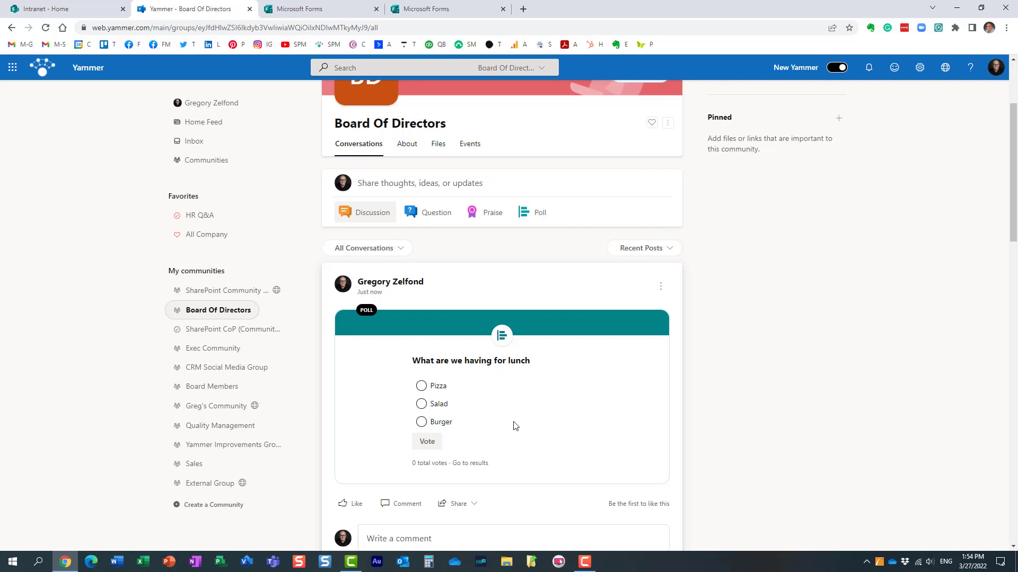
# Step: Cast a vote for Pizza on the lunch poll
pyautogui.click(422, 386)
pyautogui.click(435, 444)
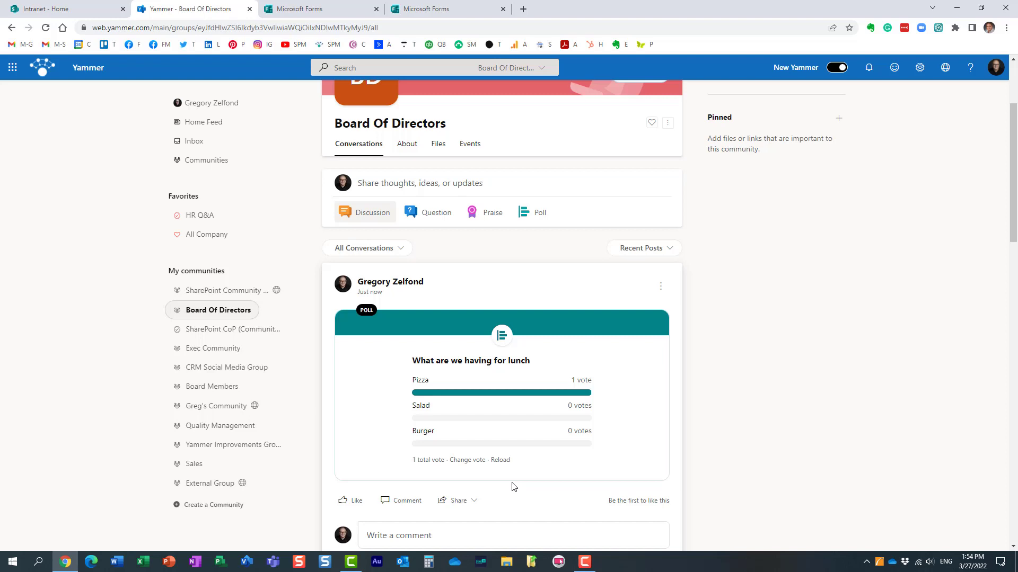